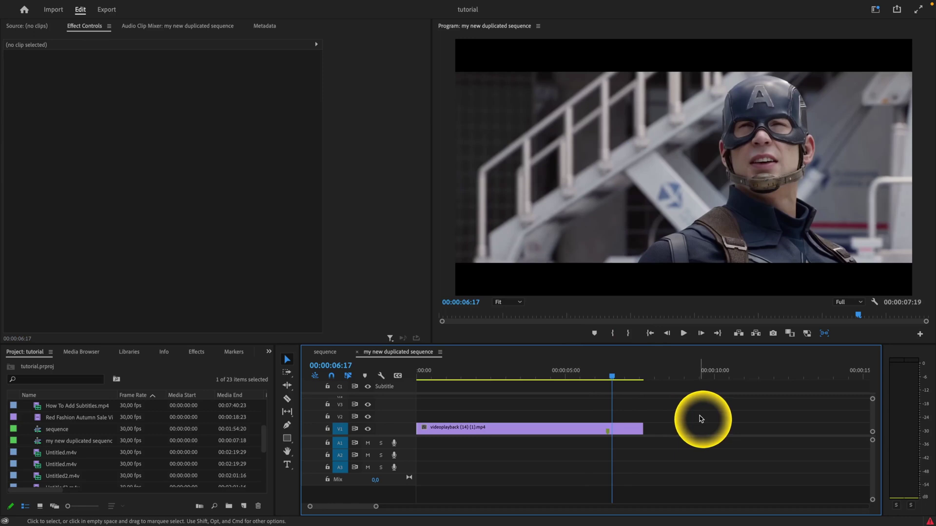
# Step: Open the Workspaces dropdown at the top right while the Editing workspace is active
pyautogui.click(878, 10)
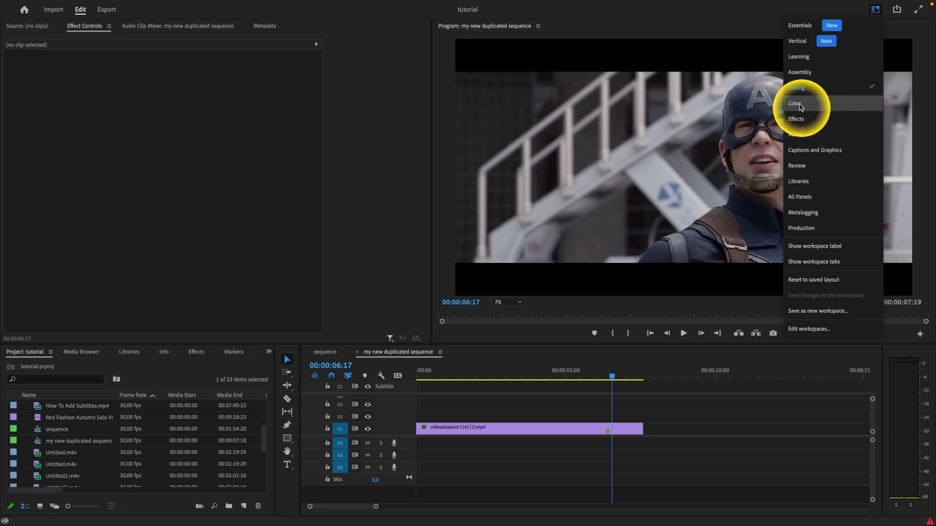
# Step: Switch to the Color workspace and select the videoplayback clip on track V1
pyautogui.click(800, 107)
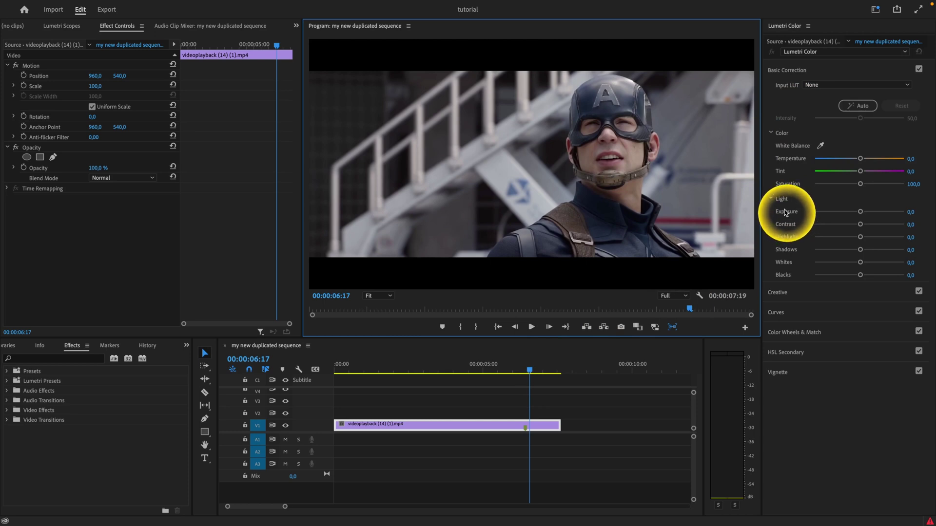
pyautogui.click(538, 421)
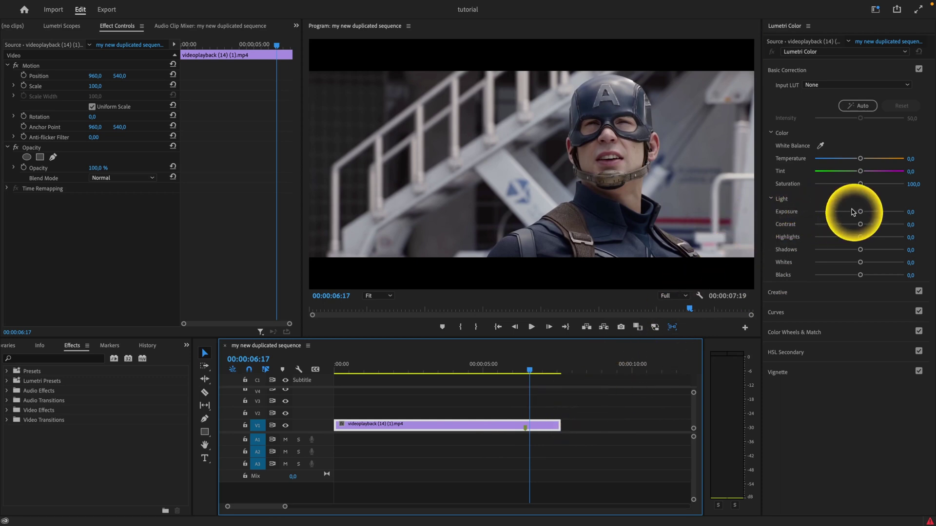
# Step: Test the Basic Correction Exposure slider down to its minimum, then bring it back to 0
pyautogui.moveTo(860, 213); pyautogui.dragTo(836, 219)
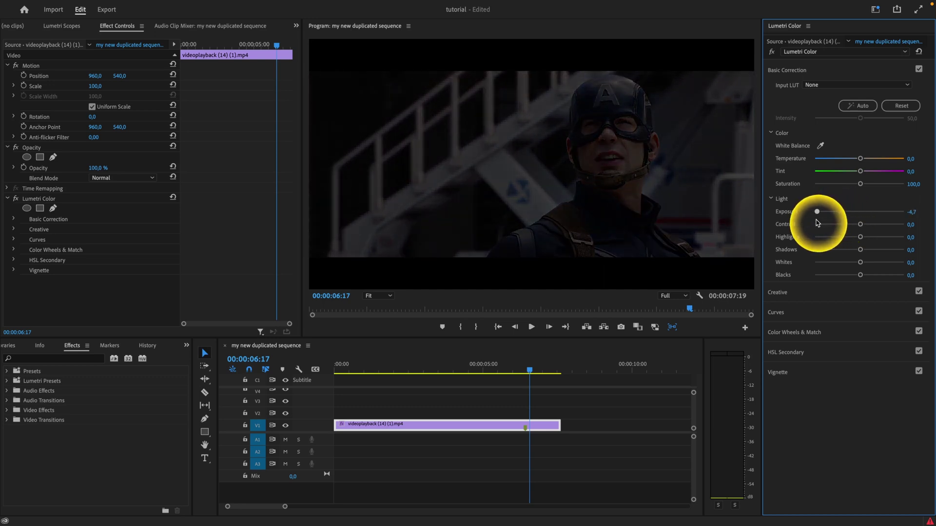
pyautogui.moveTo(817, 223)
pyautogui.mouseDown()
pyautogui.moveTo(894, 210)
pyautogui.moveTo(846, 215)
pyautogui.mouseUp()
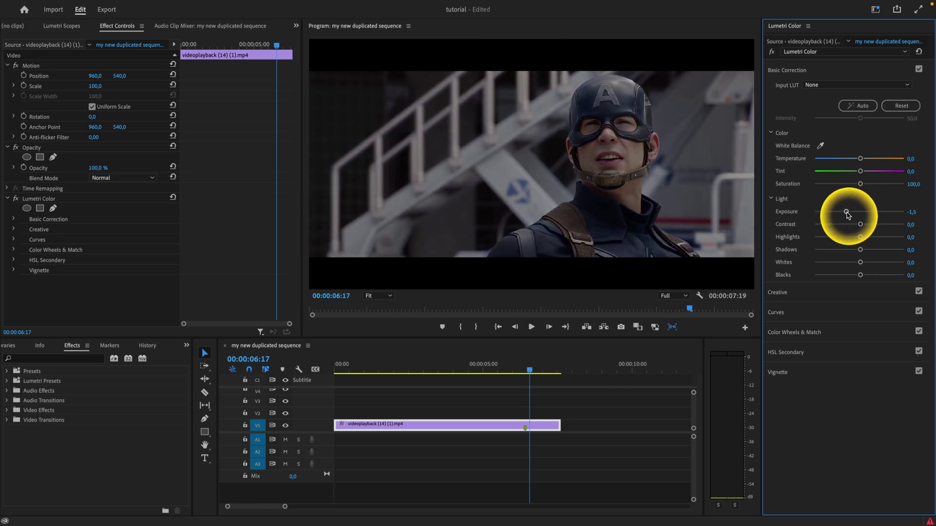
pyautogui.moveTo(847, 214); pyautogui.dragTo(802, 215)
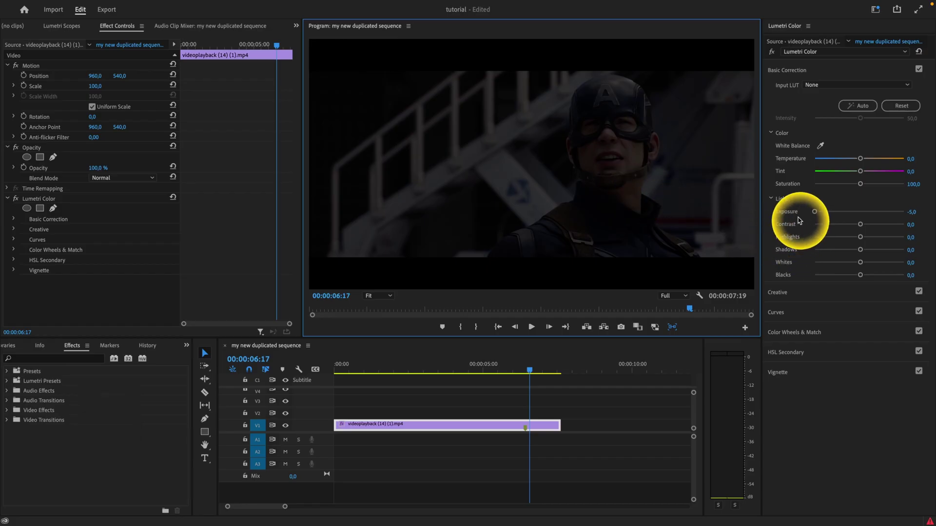
pyautogui.moveTo(814, 212); pyautogui.dragTo(820, 214)
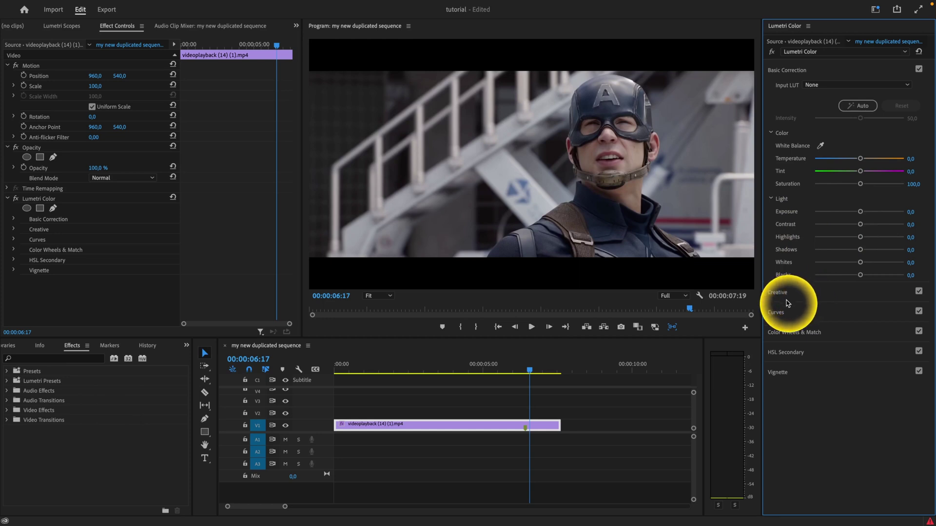
# Step: Expand Curves and drag the RGB curve's black point along the bottom edge, blacking out the picture
pyautogui.click(778, 313)
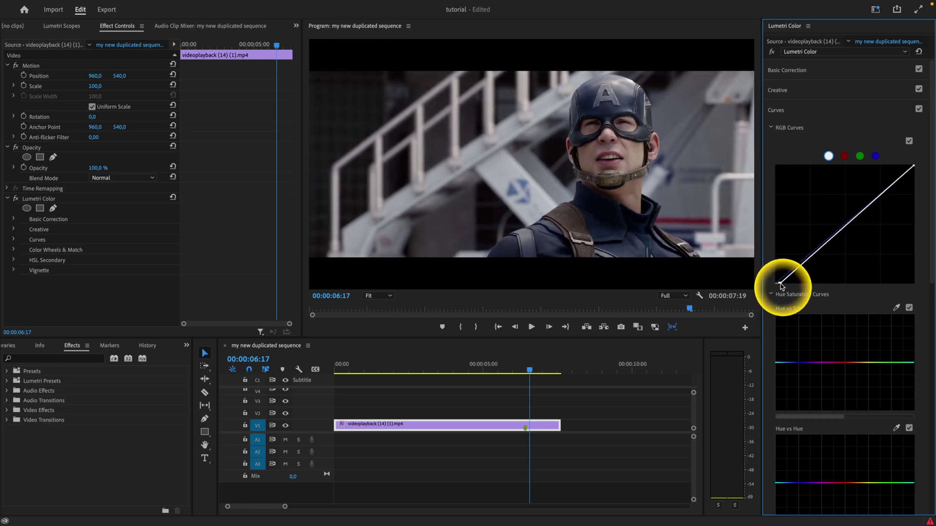
pyautogui.moveTo(780, 285); pyautogui.dragTo(920, 288)
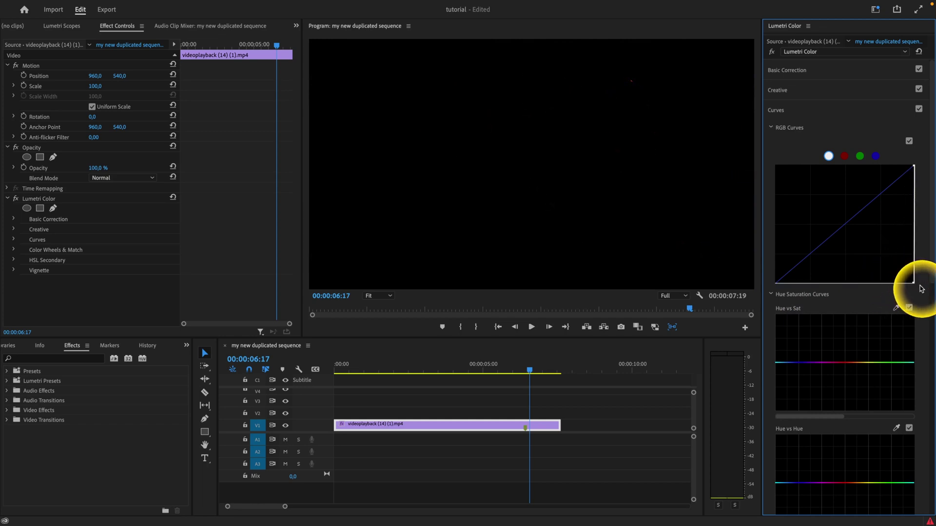
pyautogui.moveTo(923, 290)
pyautogui.mouseDown()
pyautogui.moveTo(784, 293)
pyautogui.moveTo(867, 278)
pyautogui.moveTo(766, 292)
pyautogui.moveTo(764, 163)
pyautogui.moveTo(735, 306)
pyautogui.moveTo(911, 285)
pyautogui.mouseUp()
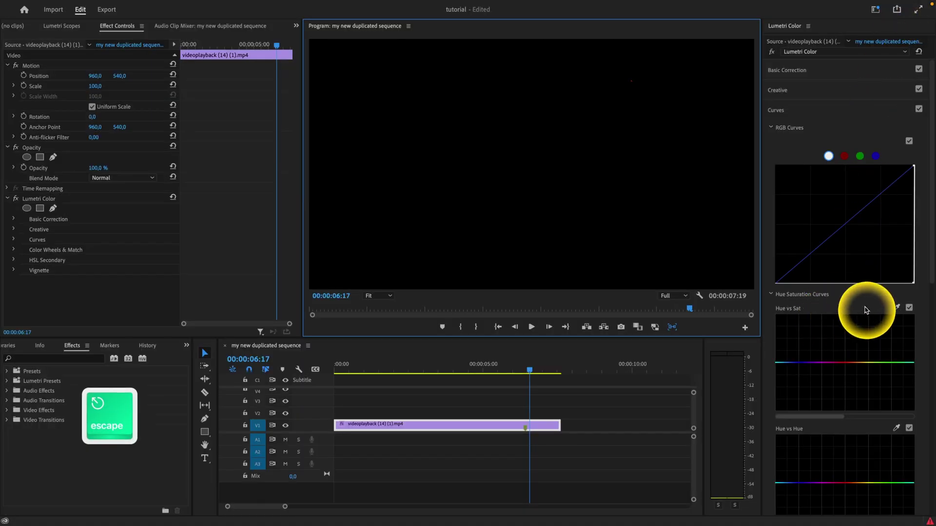
# Step: Reset the RGB curve to a straight line, then bend it downward to darken the midtones
pyautogui.moveTo(913, 284); pyautogui.dragTo(811, 293)
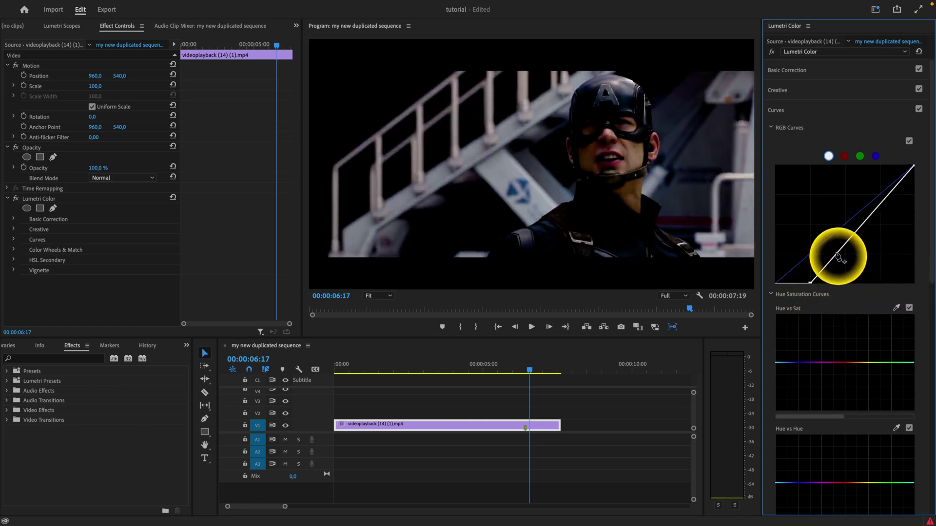
pyautogui.doubleClick(811, 285)
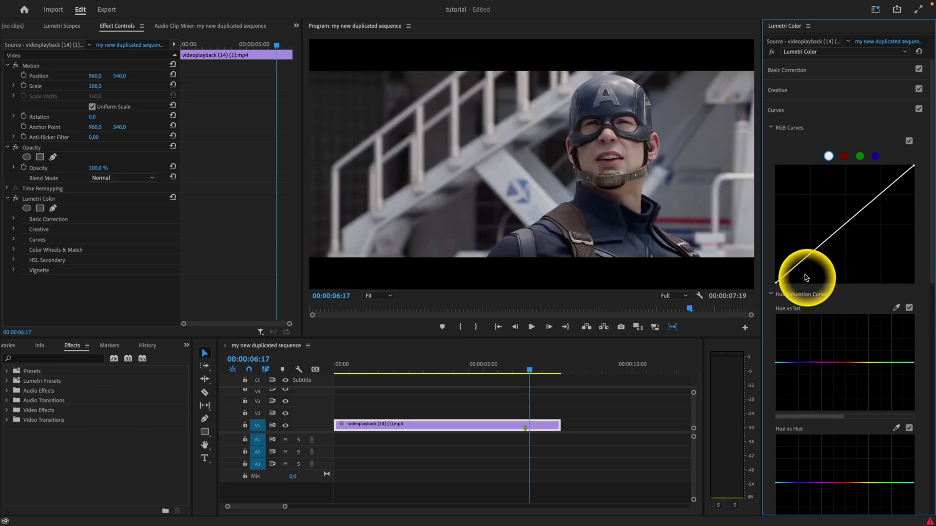
pyautogui.moveTo(822, 247)
pyautogui.mouseDown()
pyautogui.moveTo(833, 263)
pyautogui.moveTo(864, 242)
pyautogui.mouseUp()
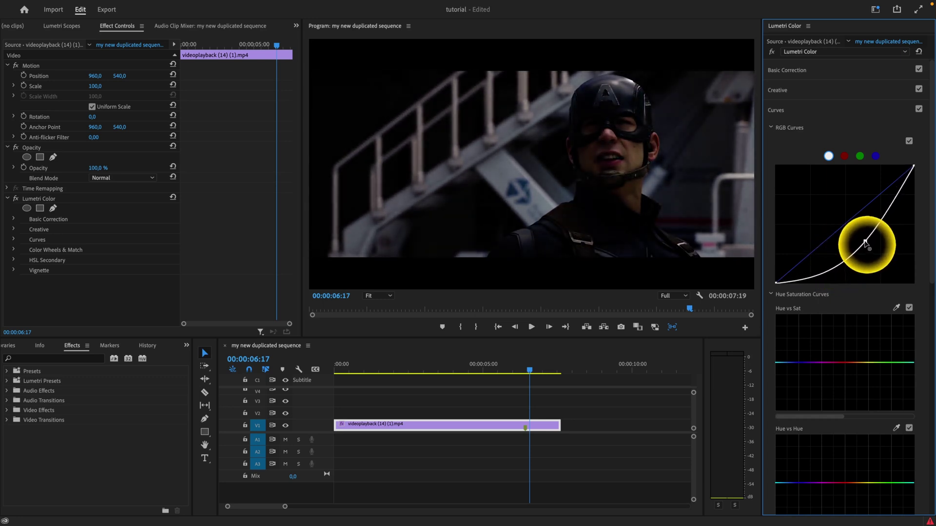
# Step: Reopen Basic Correction, lower Exposure briefly, then double-click the slider to reset it to 0
pyautogui.click(814, 72)
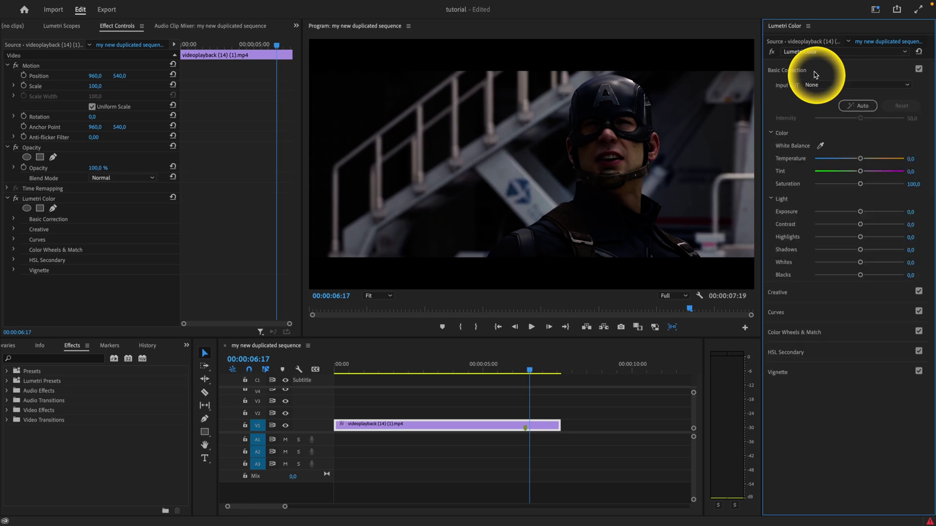
pyautogui.moveTo(860, 211); pyautogui.dragTo(850, 214)
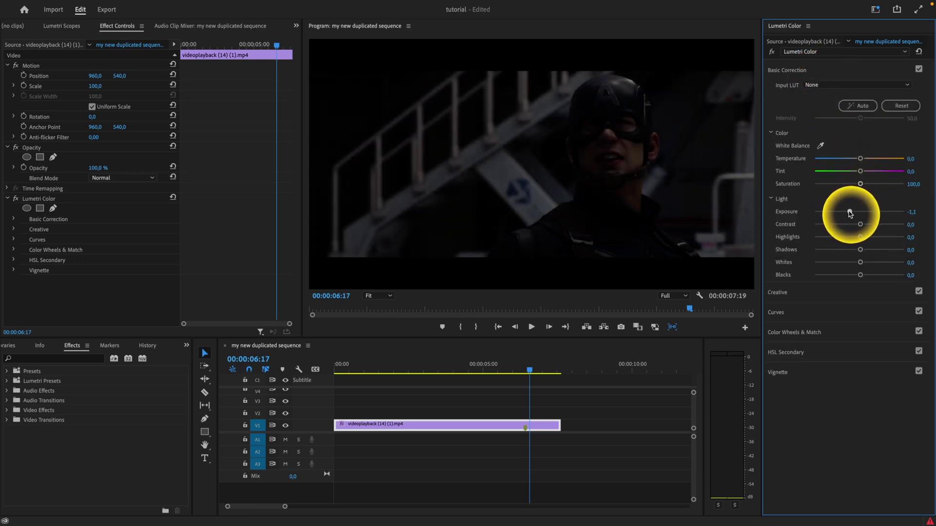
pyautogui.doubleClick(850, 214)
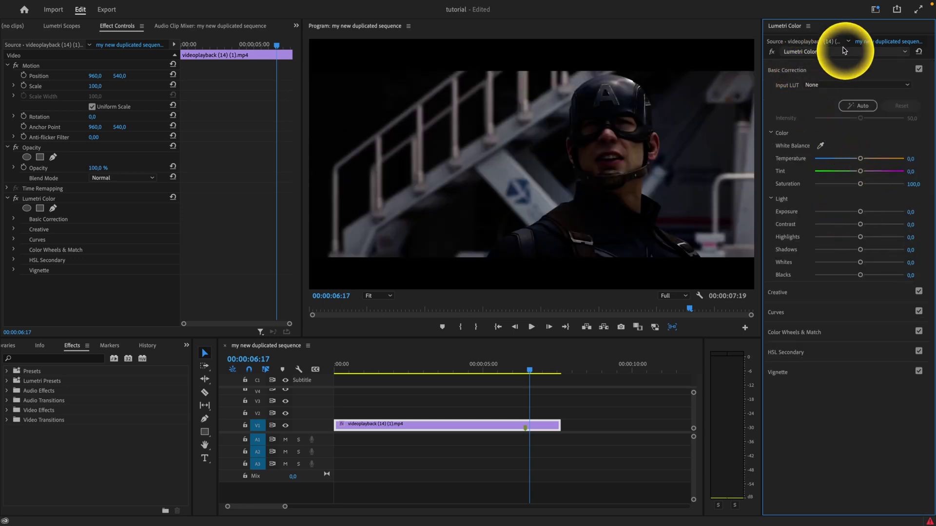